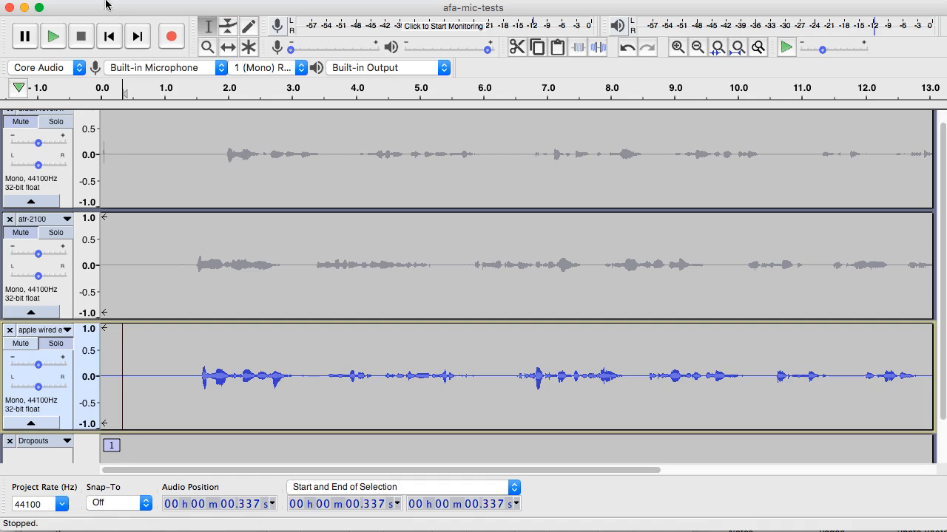
Start an MP3 export into the exports mp3 folder, appending "-app" to the file name afa-mic-tests, and accept the metadata tags
{"action": "left_click", "coordinate": [107, 2]}
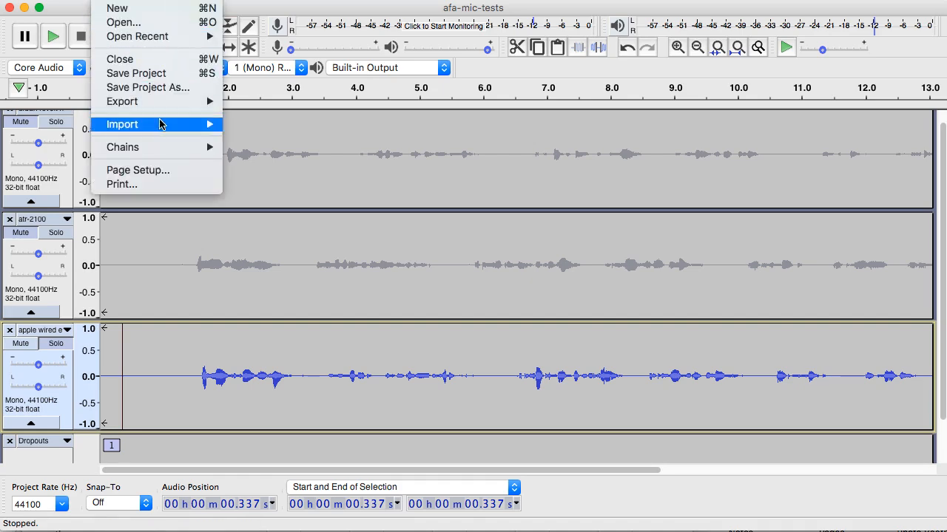
{"action": "mouse_move", "coordinate": [177, 110]}
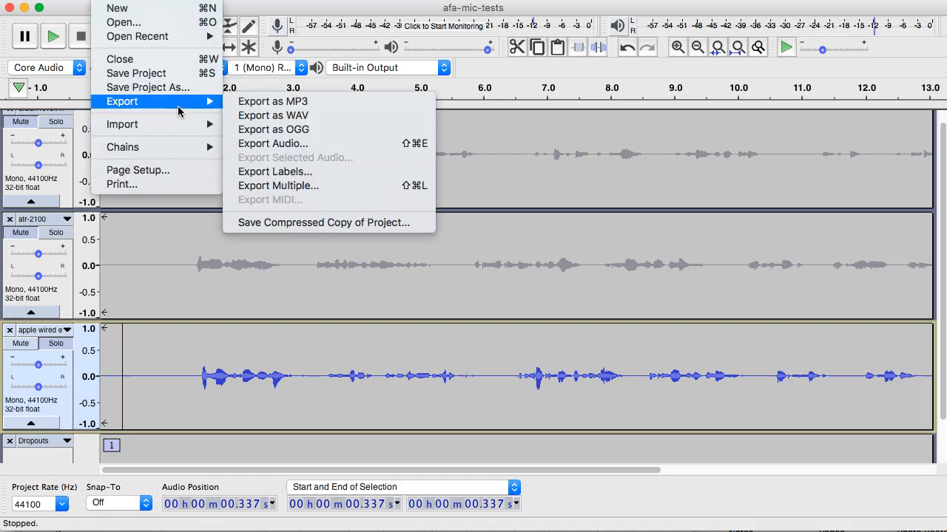
{"action": "left_click", "coordinate": [287, 106]}
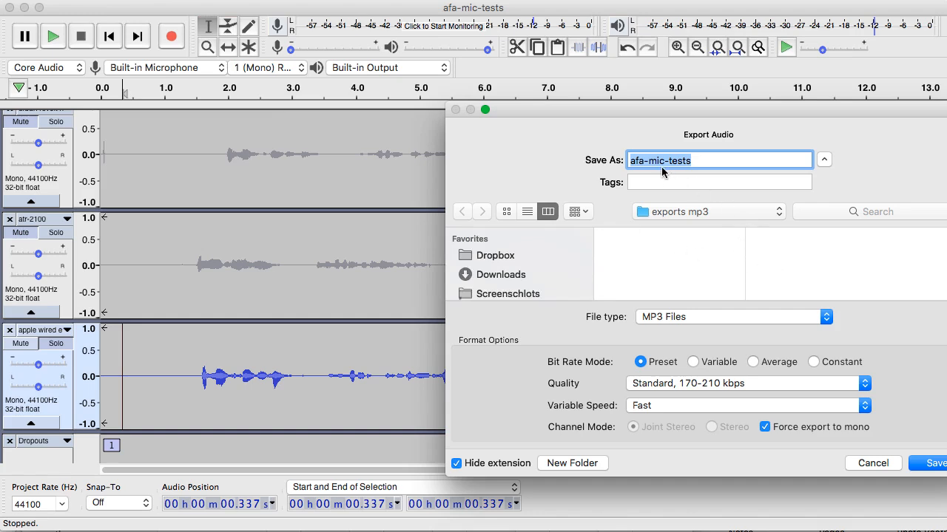
{"action": "left_click", "coordinate": [751, 158]}
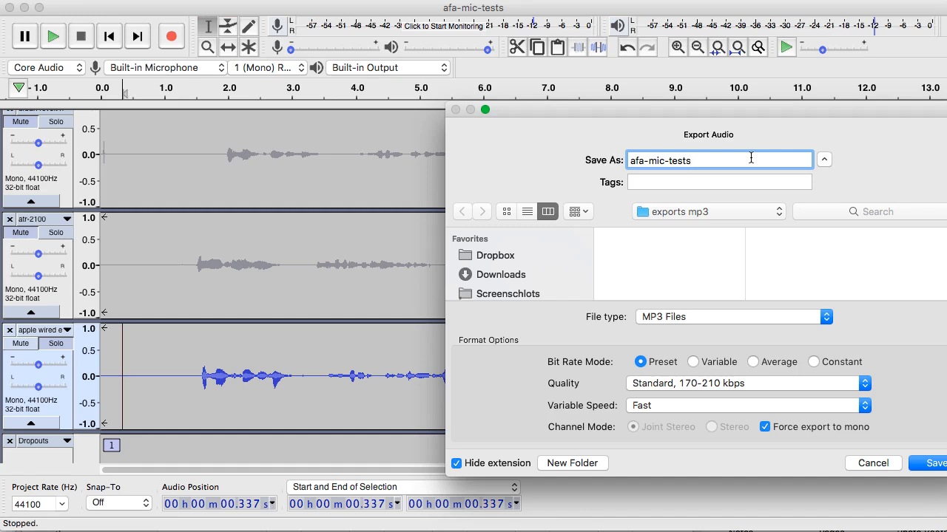
{"action": "type", "text": "-0appl"}
{"action": "key", "text": "BackSpace"}
{"action": "key", "text": "BackSpace"}
{"action": "key", "text": "BackSpace"}
{"action": "key", "text": "BackSpace"}
{"action": "key", "text": "BackSpace"}
{"action": "type", "text": "app"}
{"action": "left_click", "coordinate": [934, 464]}
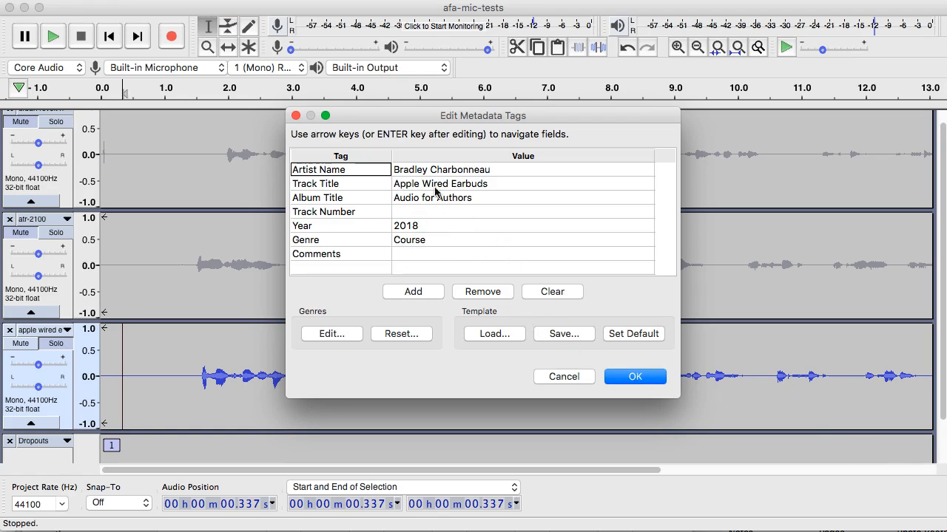
{"action": "left_click", "coordinate": [637, 377]}
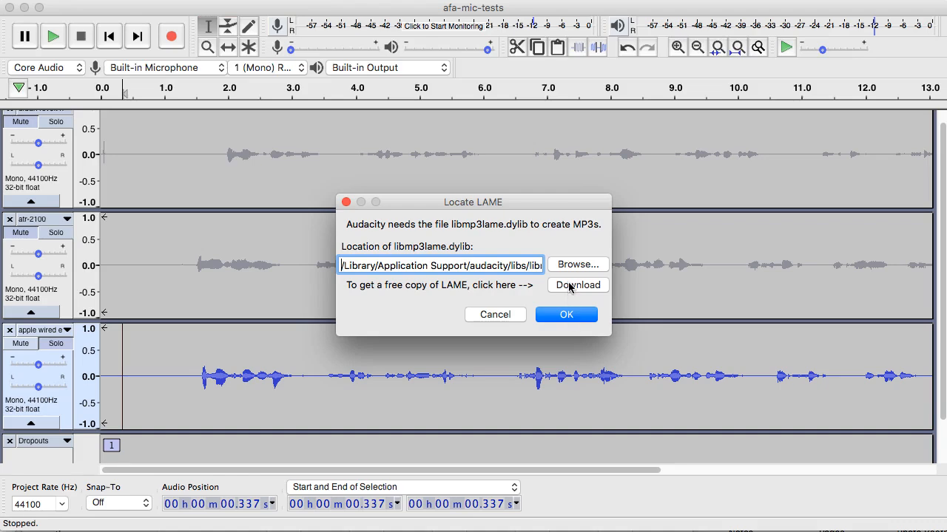
Open the LAME download help from the Locate LAME prompt and go to the Mac LAME installation section
{"action": "left_click", "coordinate": [571, 286]}
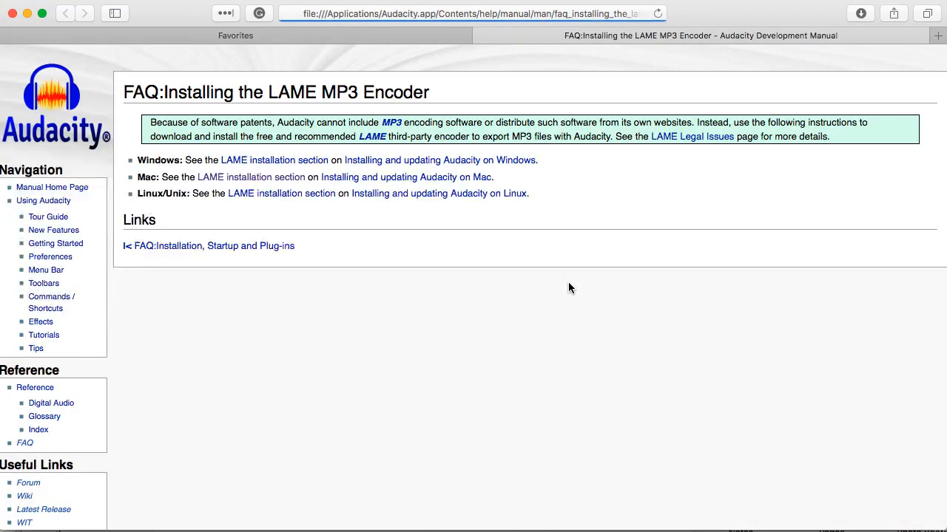
{"action": "left_click", "coordinate": [265, 184]}
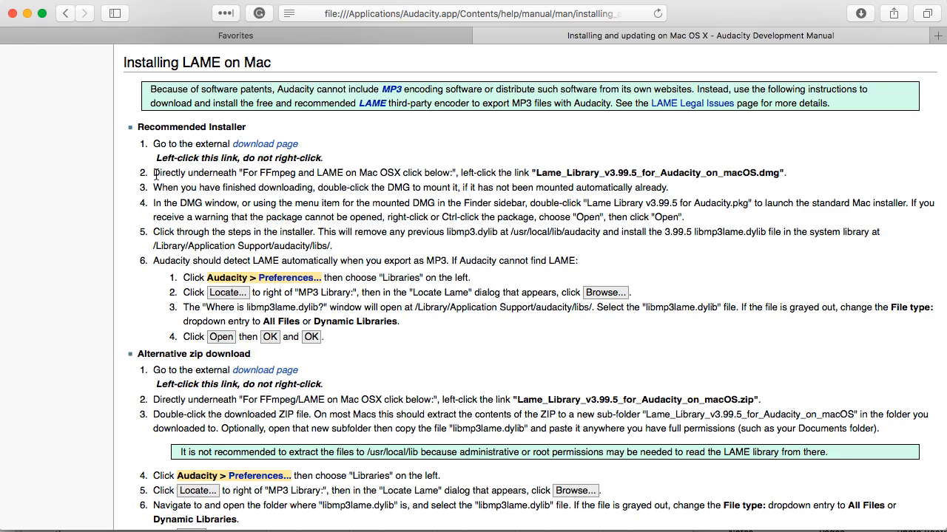
{"action": "left_click_drag", "start_coordinate": [154, 172], "coordinate": [599, 274]}
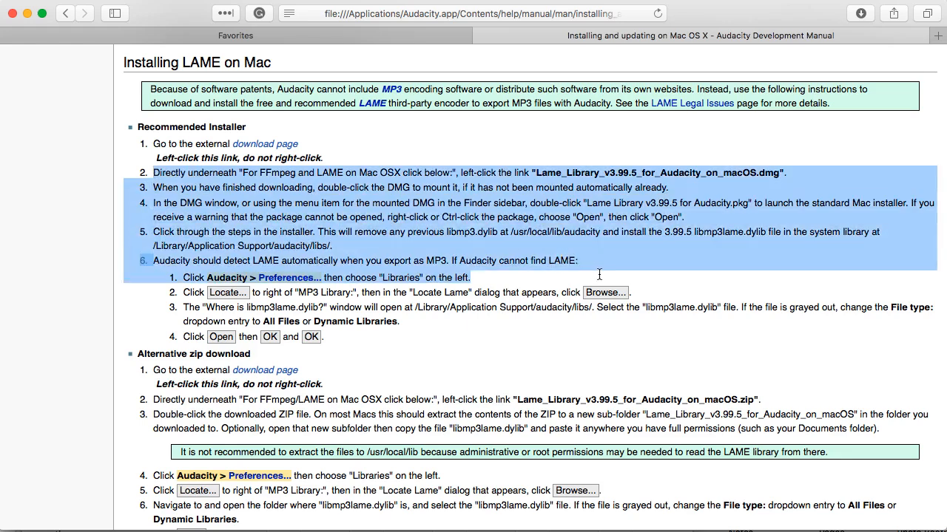
{"action": "left_click", "coordinate": [520, 253]}
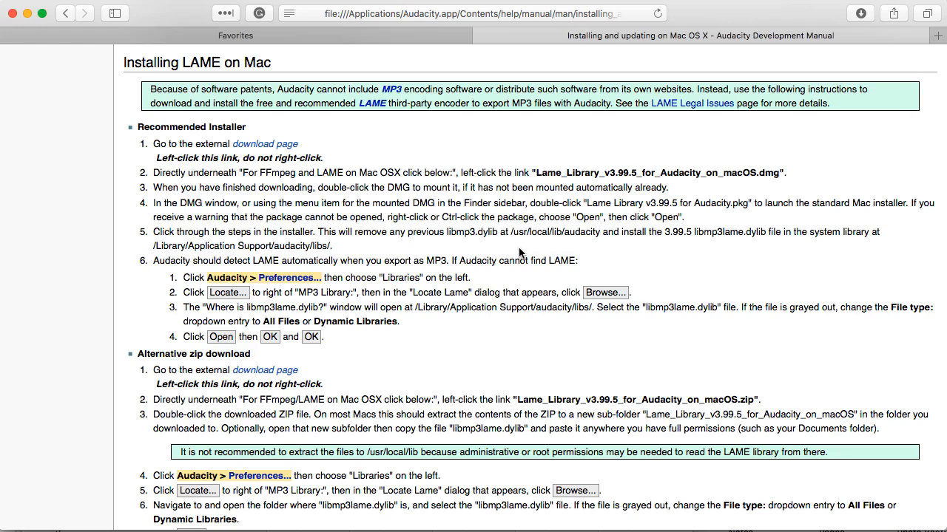
Open the external LAME download page and download Lame_Library_v3.99.5_for_Audacity_on_macOS.dmg
{"action": "left_click", "coordinate": [282, 149]}
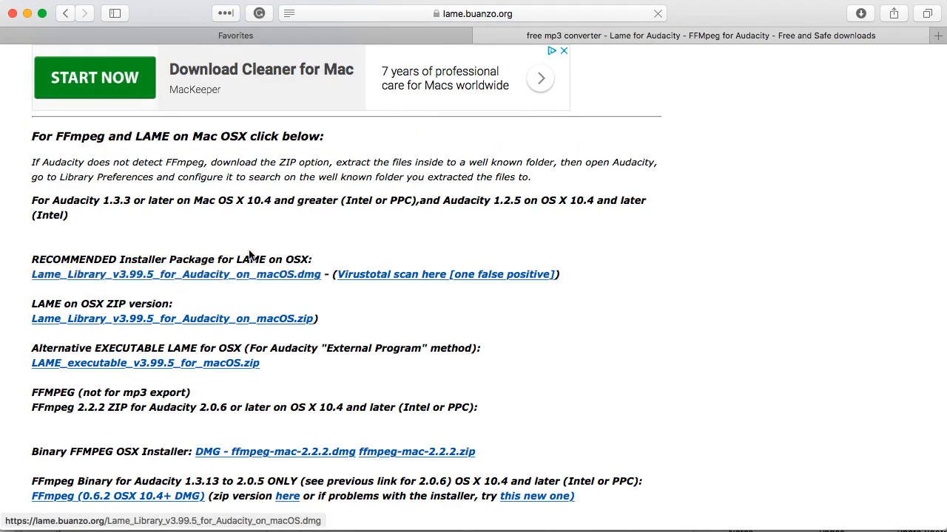
{"action": "left_click", "coordinate": [178, 275]}
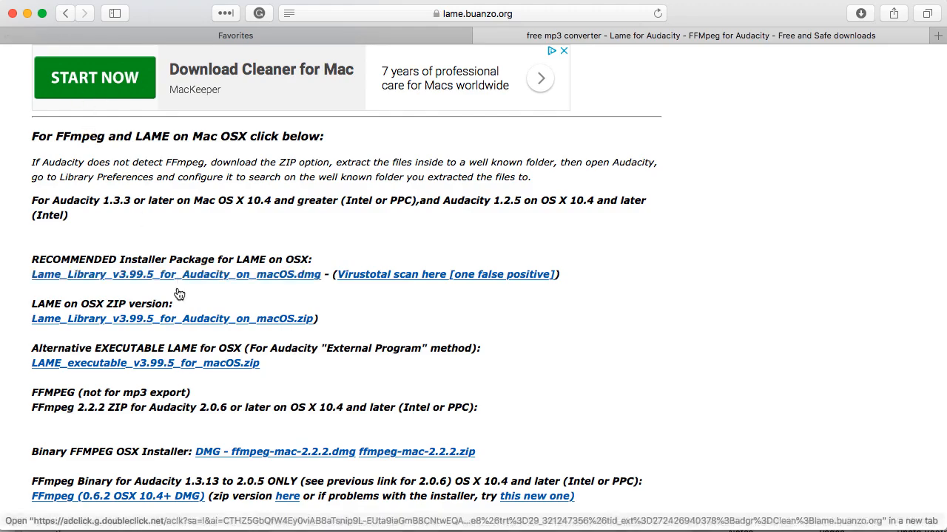
{"action": "scroll", "coordinate": [177, 293], "scroll_direction": "down", "scroll_amount": 10}
{"action": "scroll", "coordinate": [177, 294], "scroll_direction": "up", "scroll_amount": 4}
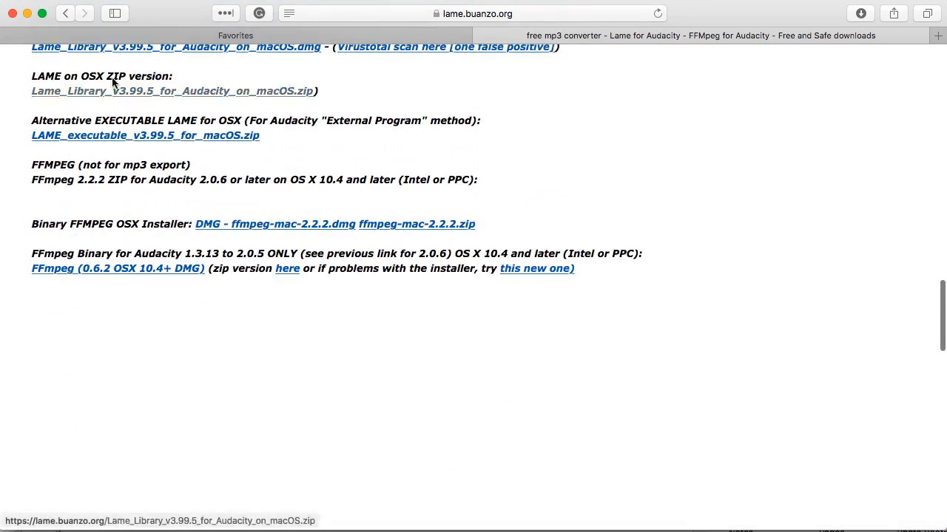
Return to the Audacity manual page and review the instructions for installing LAME on Mac
{"action": "left_click", "coordinate": [65, 13]}
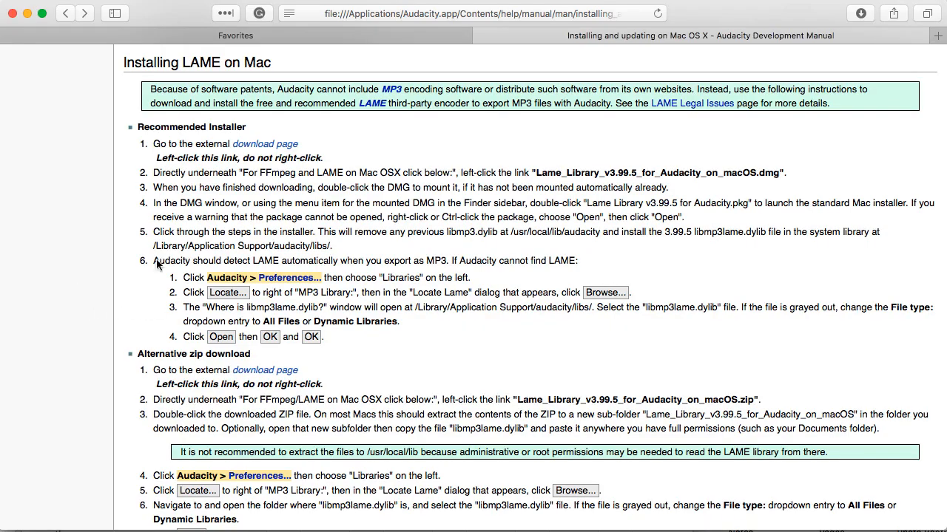
{"action": "scroll", "coordinate": [255, 360], "scroll_direction": "down", "scroll_amount": 8}
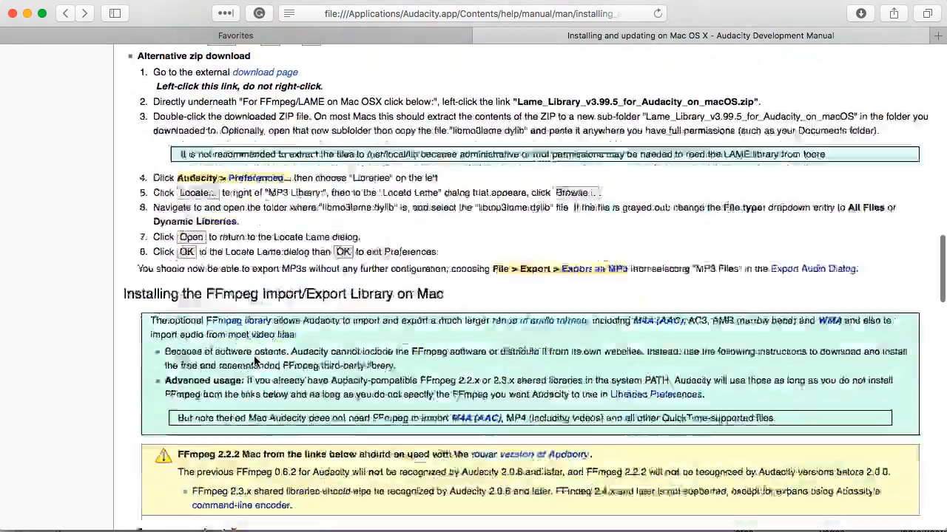
{"action": "scroll", "coordinate": [255, 358], "scroll_direction": "up", "scroll_amount": 20}
{"action": "scroll", "coordinate": [255, 358], "scroll_direction": "up", "scroll_amount": 5}
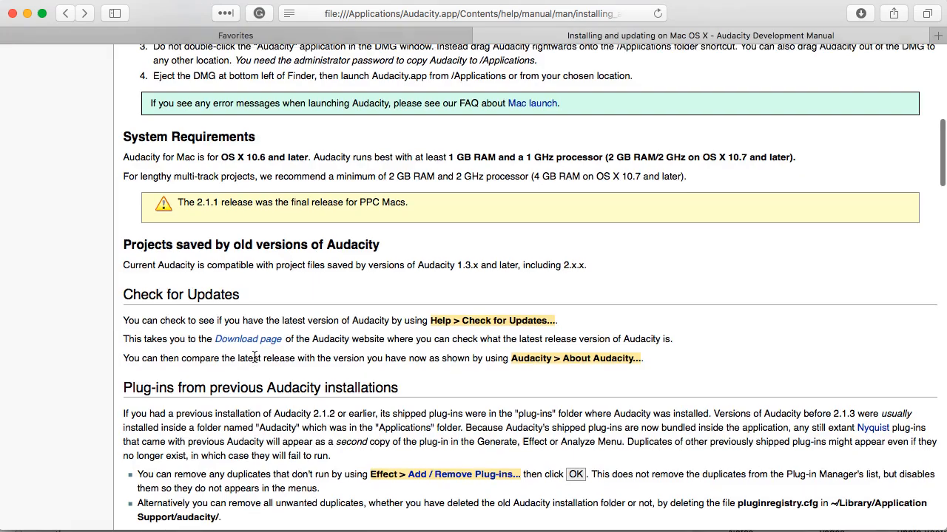
{"action": "scroll", "coordinate": [254, 357], "scroll_direction": "down", "scroll_amount": 15}
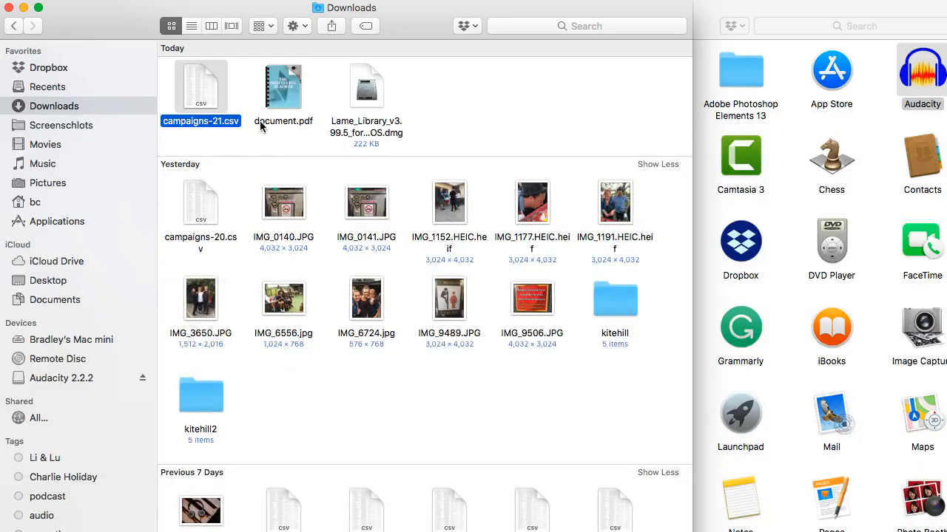
Mount the Lame_Library disk image from the Downloads folder and try to open Lame Library v3.99.5 for Audacity.pkg
{"action": "double_click", "coordinate": [369, 90]}
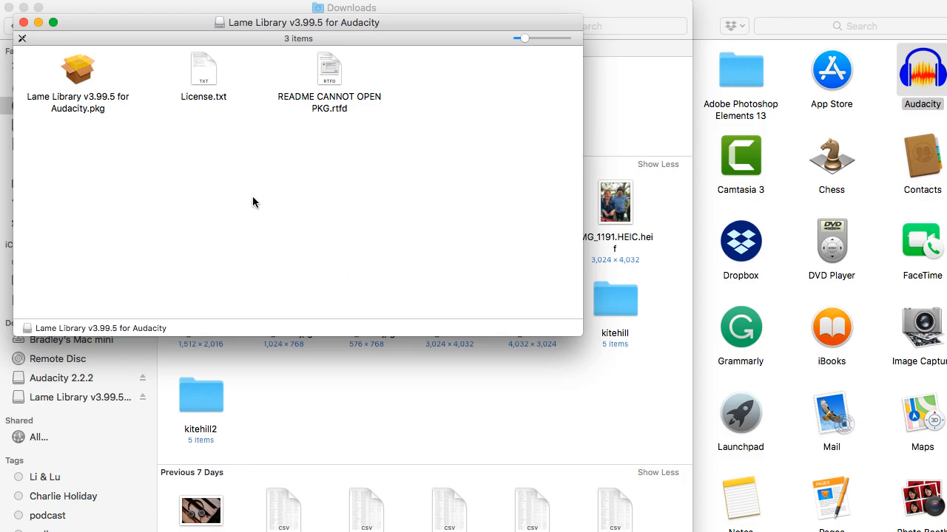
{"action": "key", "text": "super+Tab"}
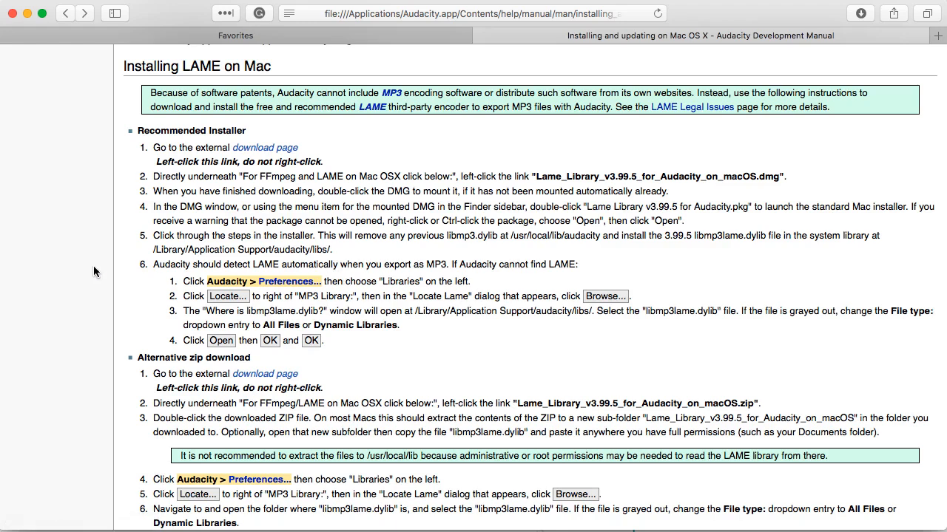
{"action": "key", "text": "super+Tab"}
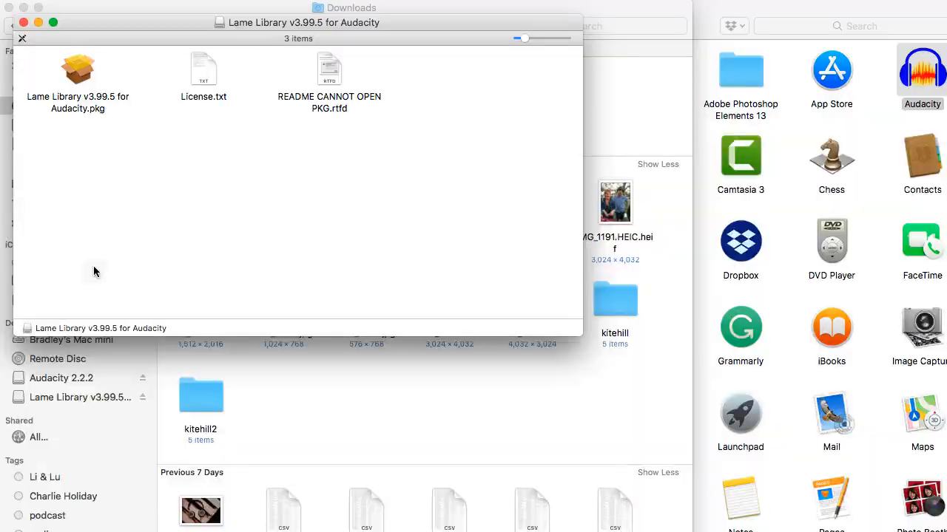
{"action": "double_click", "coordinate": [80, 77]}
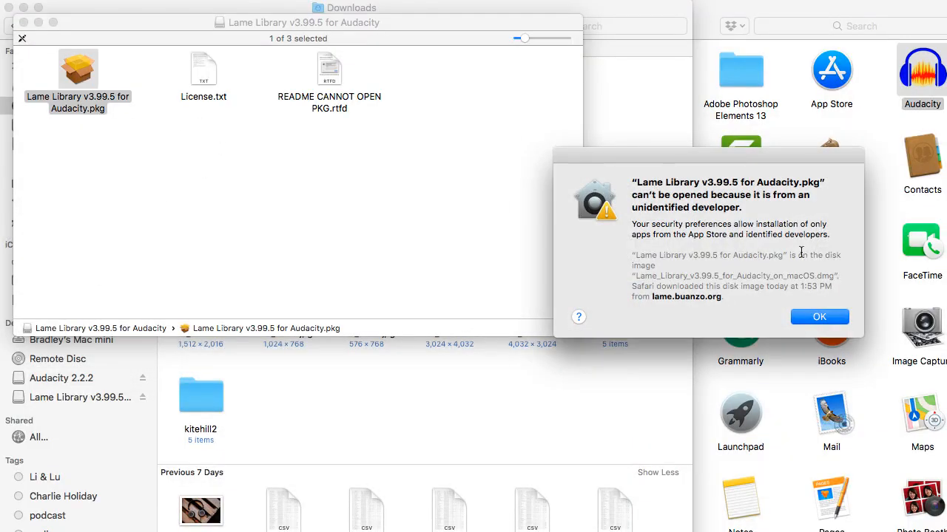
{"action": "left_click", "coordinate": [813, 318]}
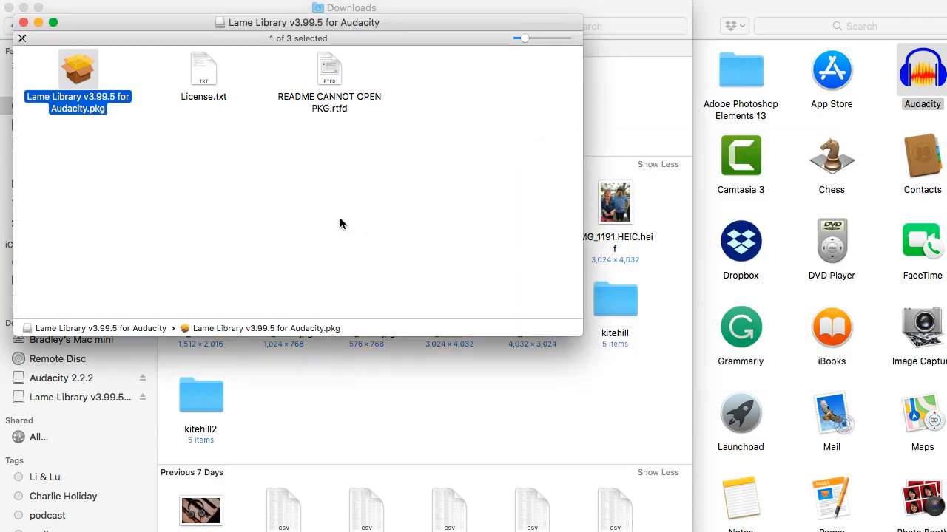
Open Lame Library v3.99.5 for Audacity.pkg with the default Installer and allow the unidentified developer's package to run
{"action": "right_click", "coordinate": [63, 65]}
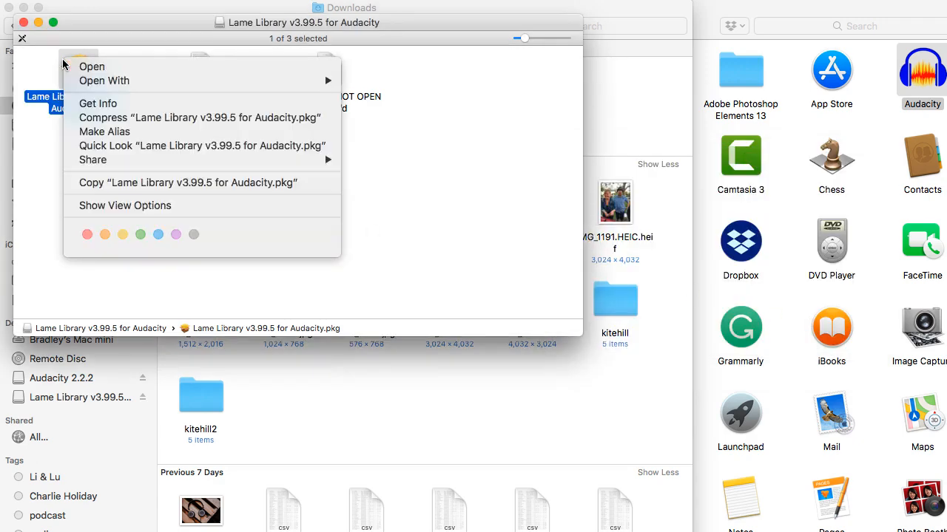
{"action": "mouse_move", "coordinate": [148, 81]}
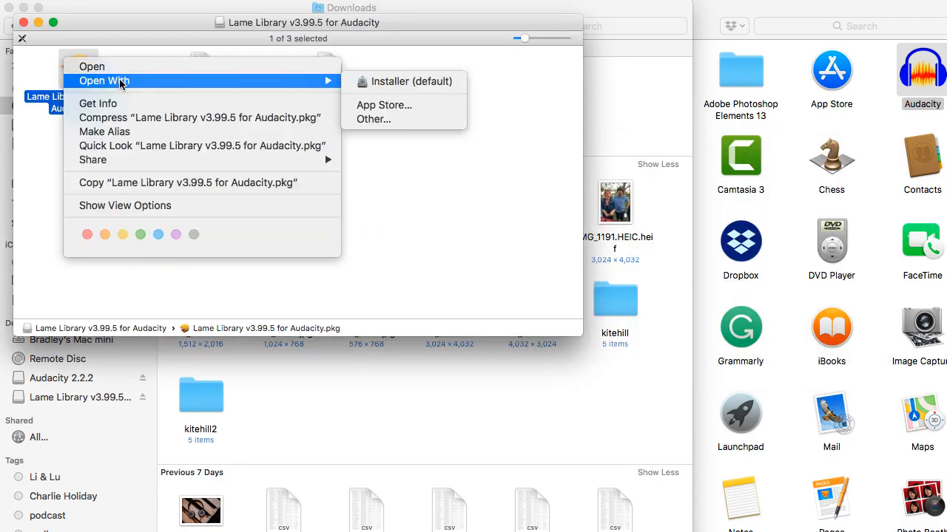
{"action": "left_click", "coordinate": [411, 81]}
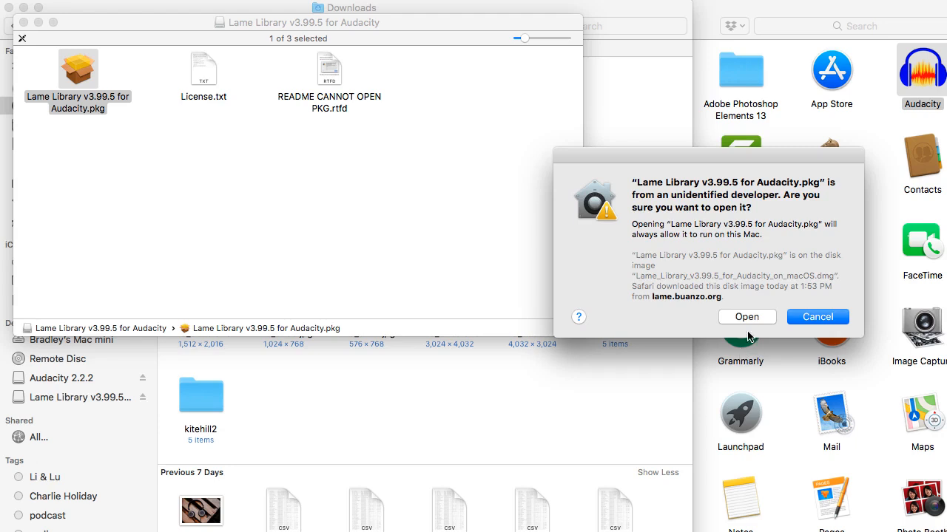
{"action": "left_click", "coordinate": [746, 316]}
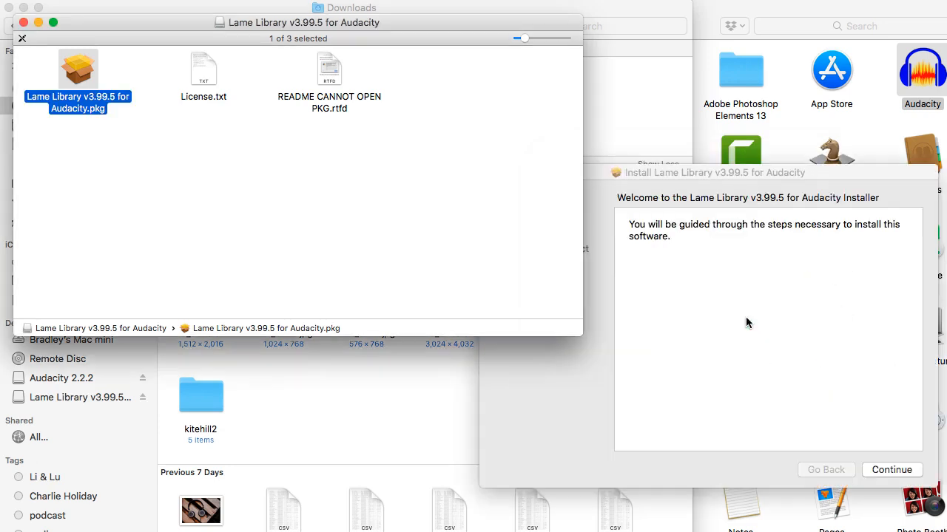
Run the standard Lame Library installation on Macintosh HD and authorize it with the account password
{"action": "left_click", "coordinate": [892, 476]}
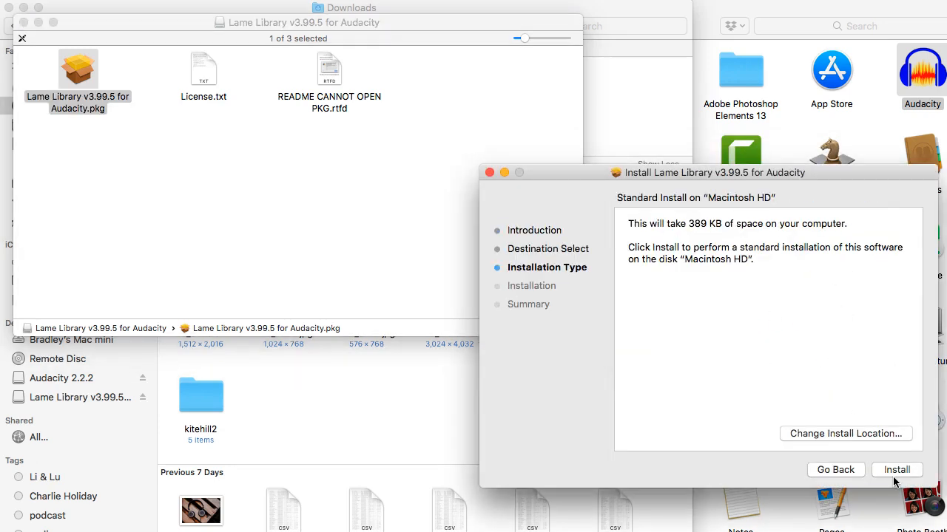
{"action": "left_click", "coordinate": [893, 473]}
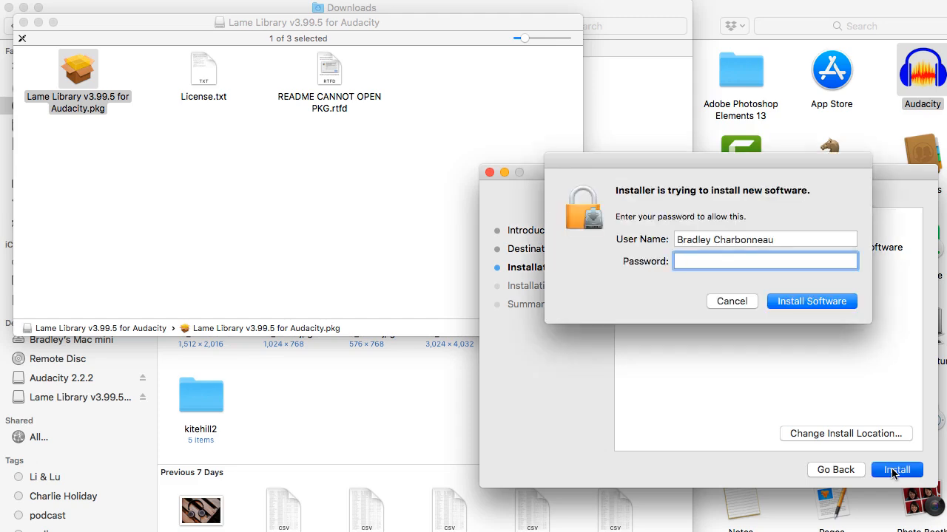
{"action": "type", "text": "•••••••••"}
{"action": "key", "text": "Return"}
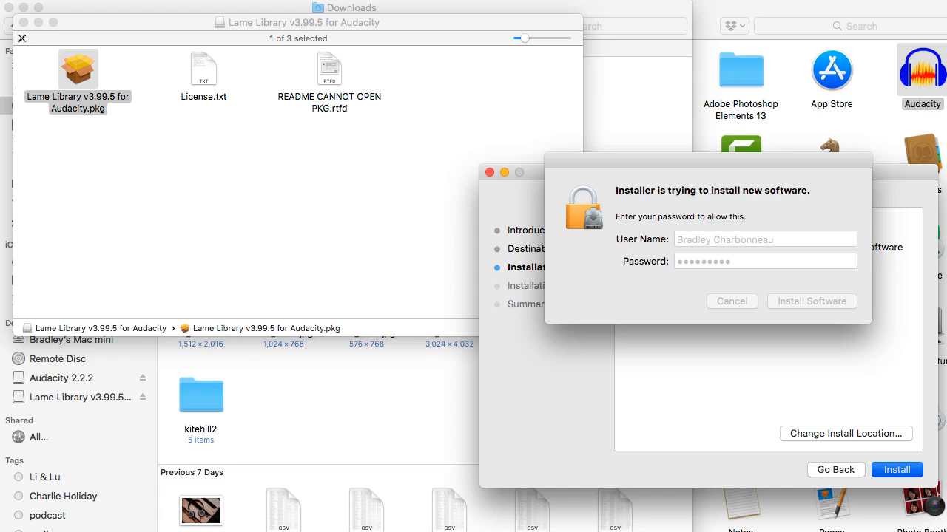
{"action": "type", "text": "••••••"}
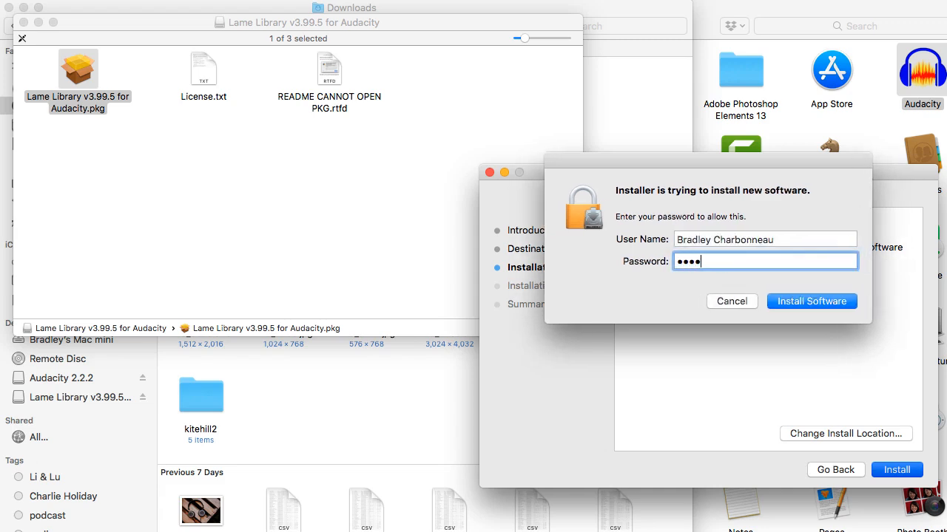
{"action": "type", "text": "•••••••••"}
{"action": "key", "text": "Return"}
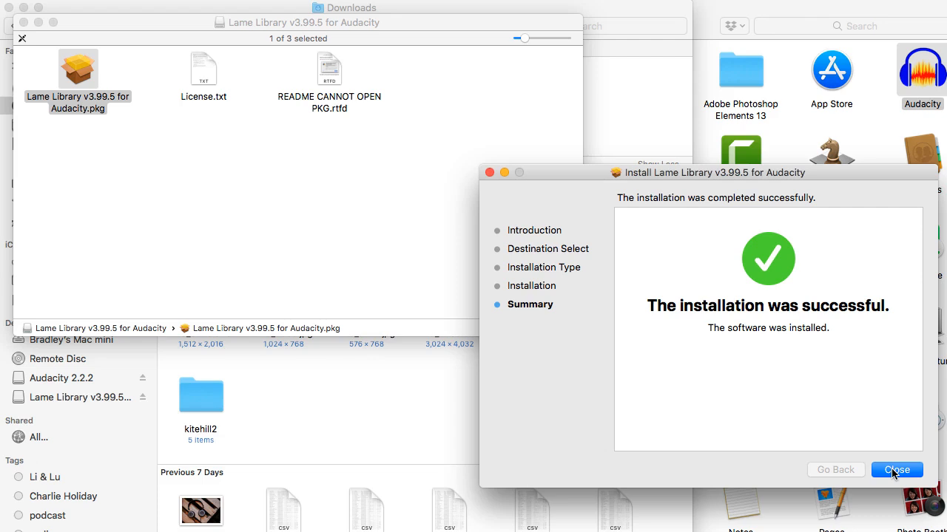
Close the finished installer, moving it to the Trash, and eject the Lame Library disk image
{"action": "left_click", "coordinate": [895, 471]}
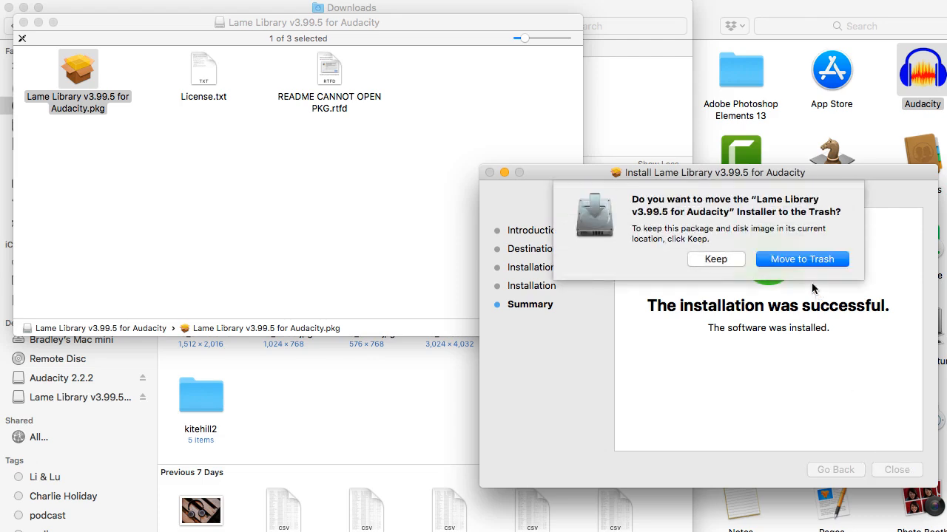
{"action": "left_click", "coordinate": [790, 260]}
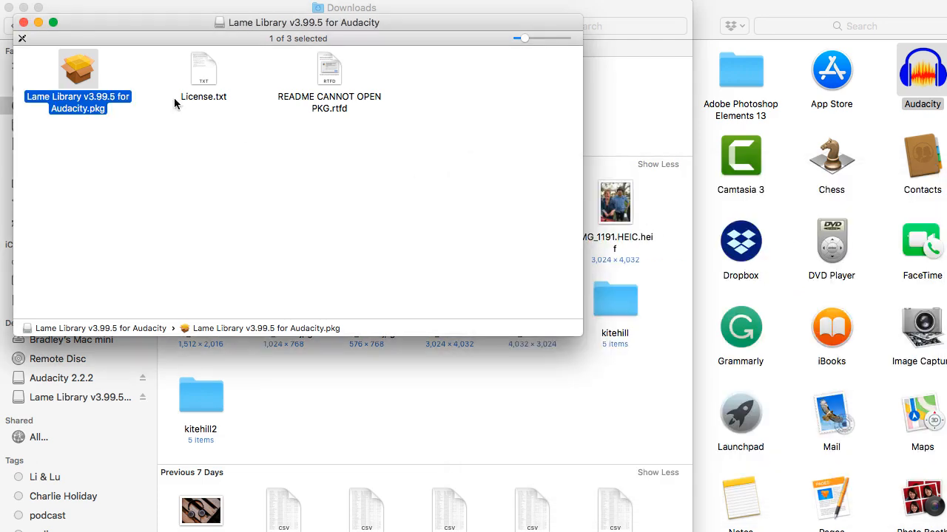
{"action": "left_click", "coordinate": [23, 22]}
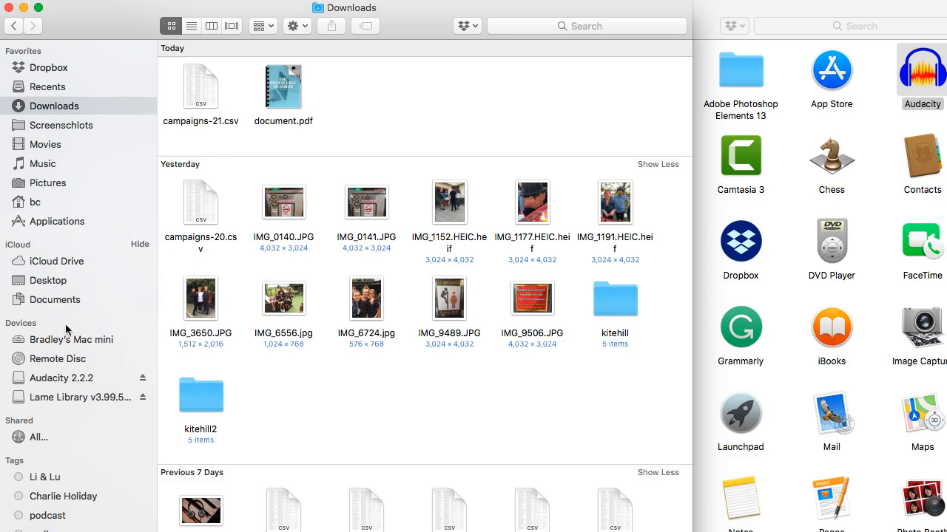
{"action": "left_click", "coordinate": [142, 397]}
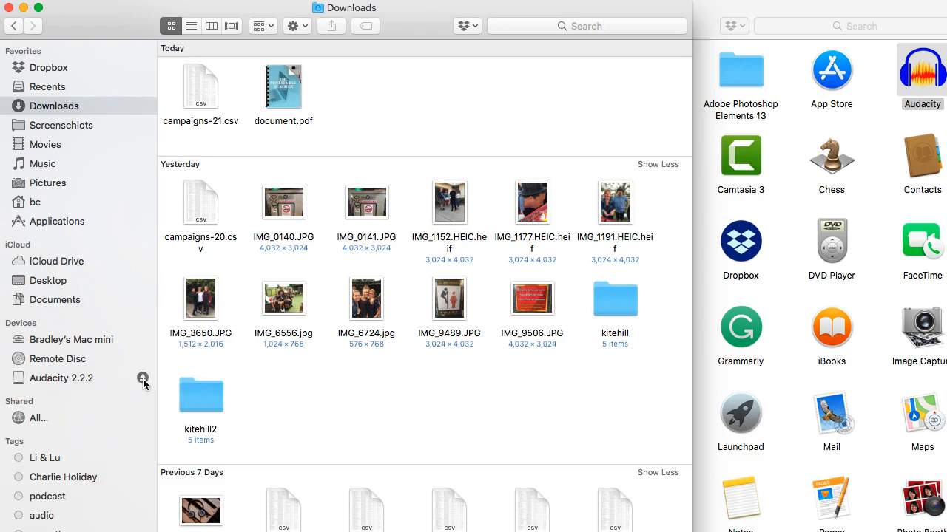
Eject the Audacity 2.2.2 disk image, switch to Audacity and accept the libmp3lame.dylib location for LAME
{"action": "left_click", "coordinate": [142, 379]}
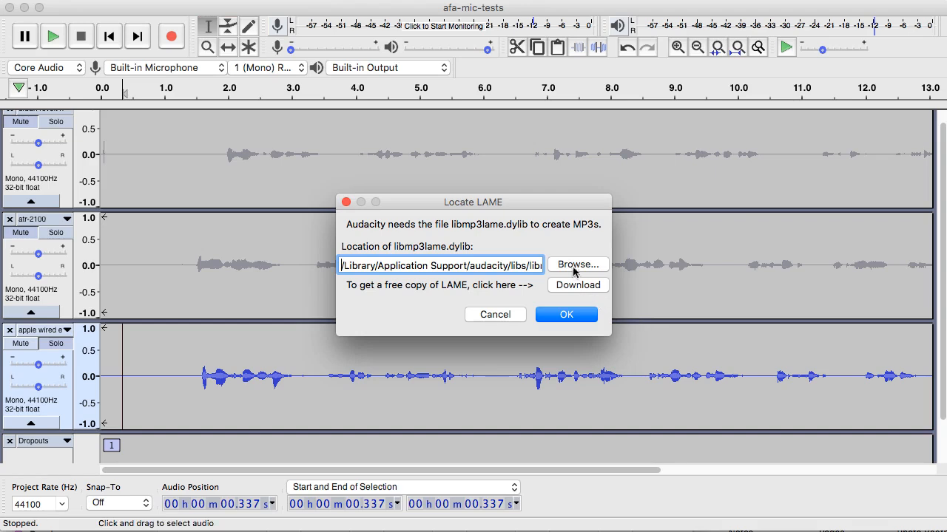
{"action": "left_click", "coordinate": [567, 315]}
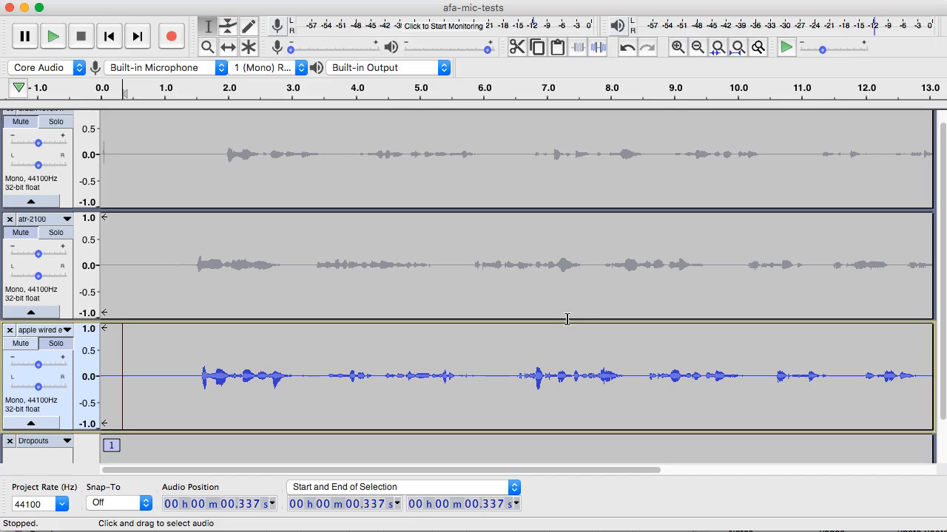
Export the project as an MP3 named afa-mic-tests-apple in the exports mp3 folder, replacing the existing file and accepting the metadata tags
{"action": "left_click", "coordinate": [105, 0]}
{"action": "mouse_move", "coordinate": [161, 106]}
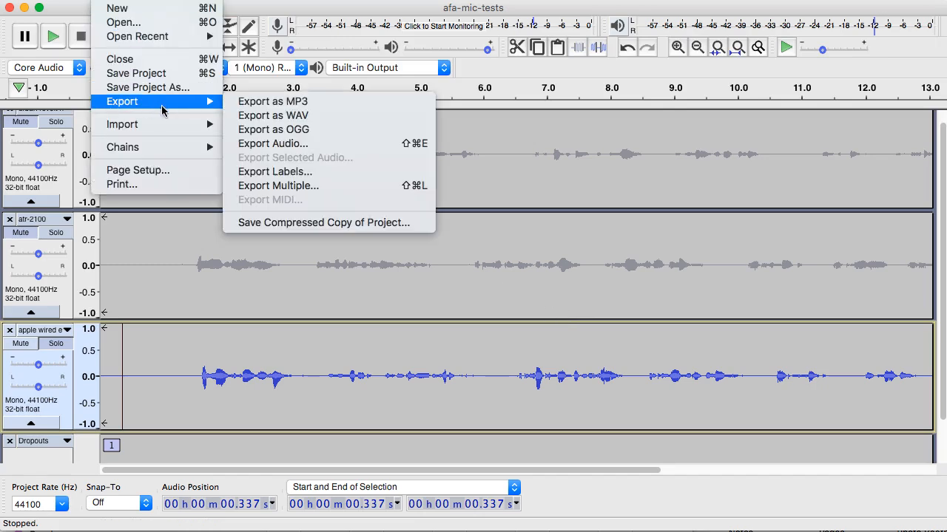
{"action": "left_click", "coordinate": [262, 100]}
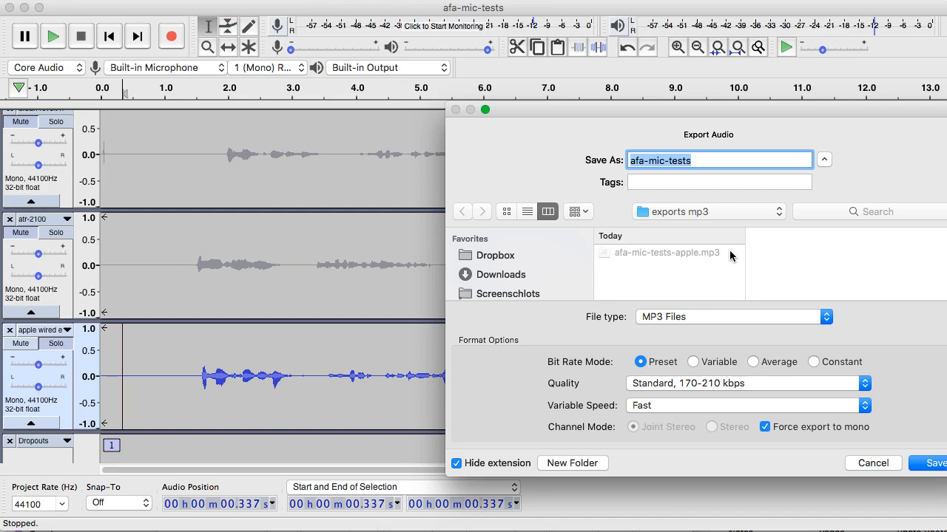
{"action": "left_click", "coordinate": [704, 256]}
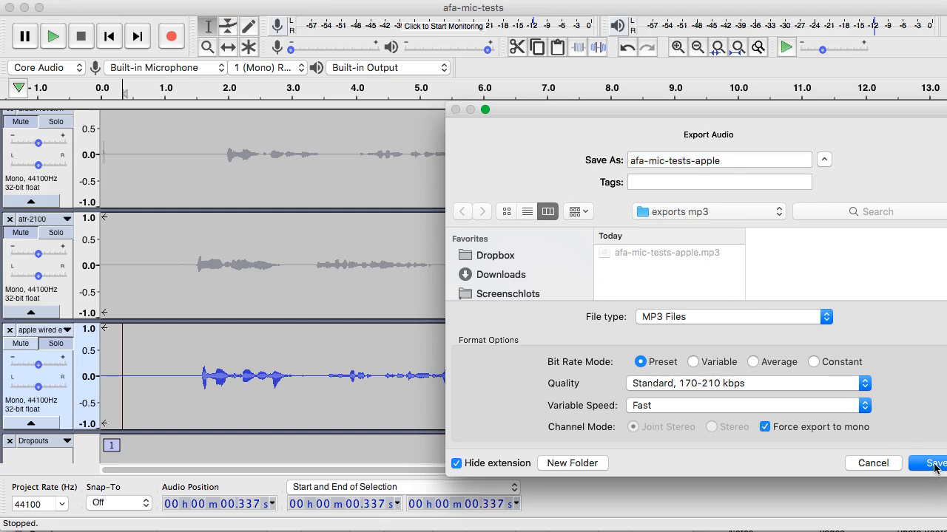
{"action": "left_click", "coordinate": [934, 464]}
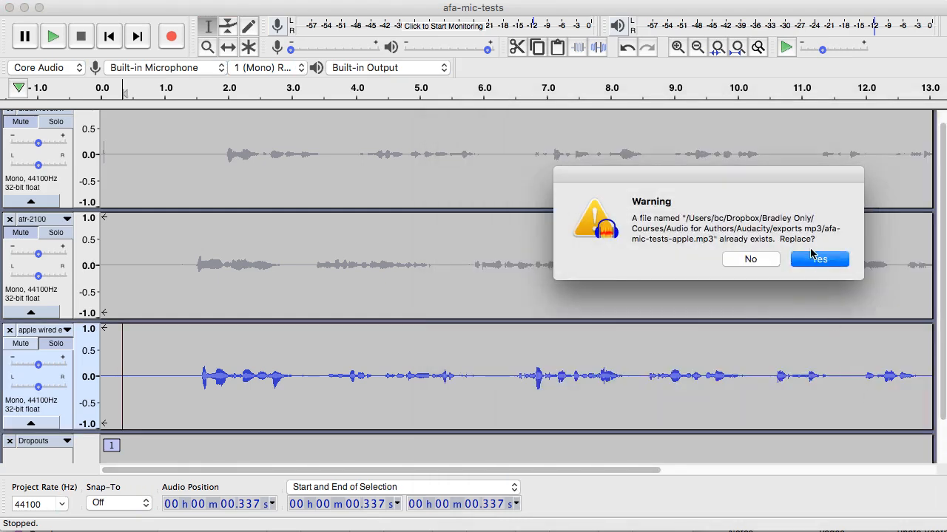
{"action": "left_click", "coordinate": [812, 254]}
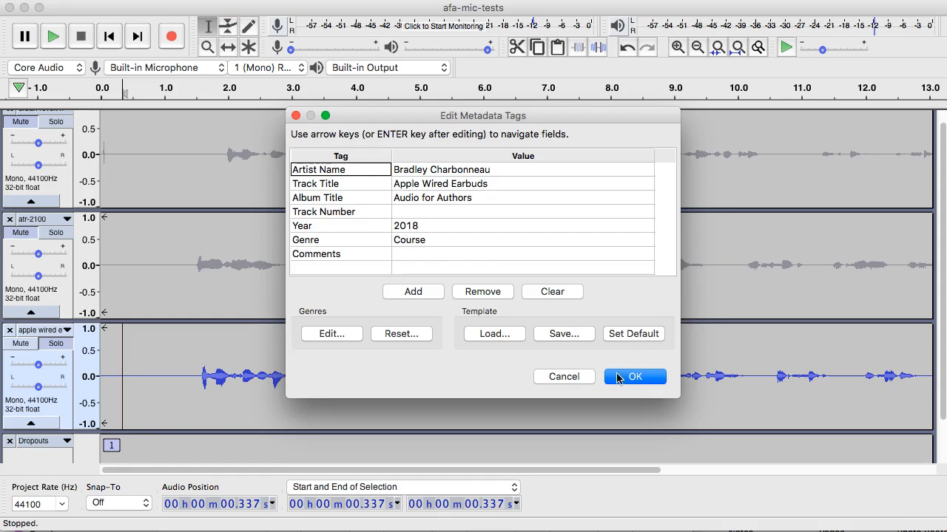
{"action": "left_click", "coordinate": [618, 378]}
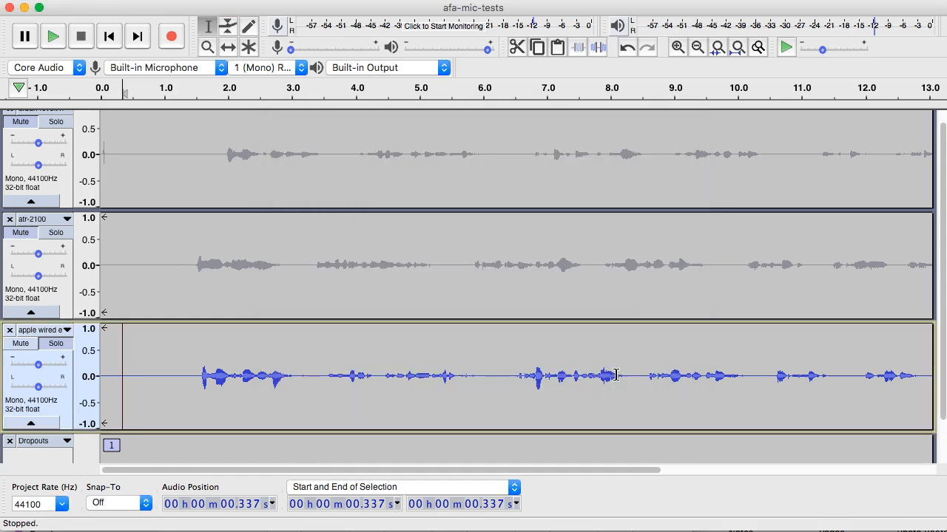
Switch to Finder, play afa-mic-tests-apple.mp3 from the exports mp3 folder in Dropbox to check the export, and return to Audacity
{"action": "left_click", "coordinate": [500, 531]}
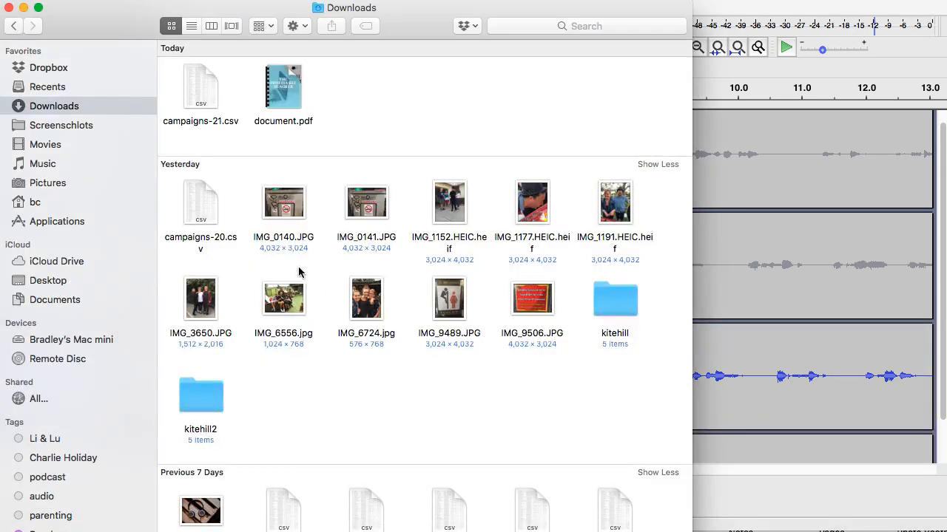
{"action": "left_click", "coordinate": [61, 88]}
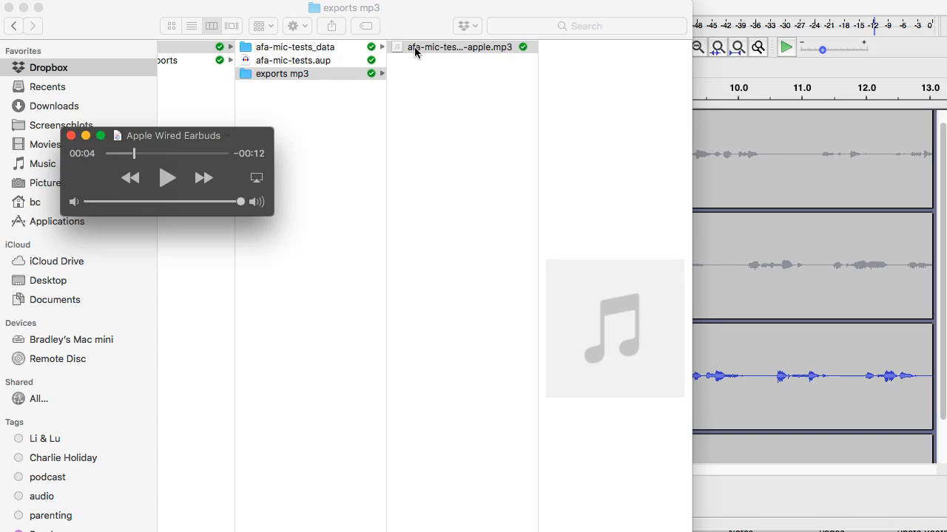
{"action": "left_click", "coordinate": [167, 180]}
{"action": "left_click", "coordinate": [167, 180]}
{"action": "left_click", "coordinate": [847, 72]}
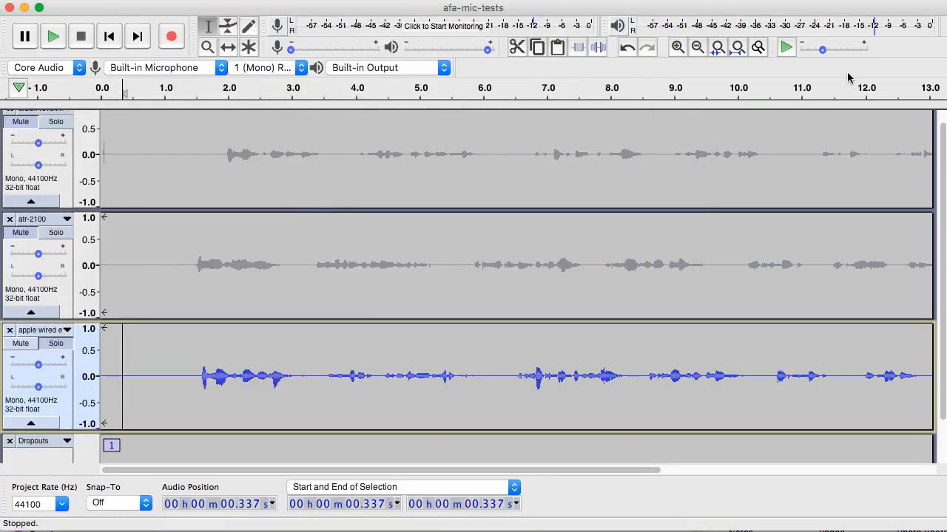